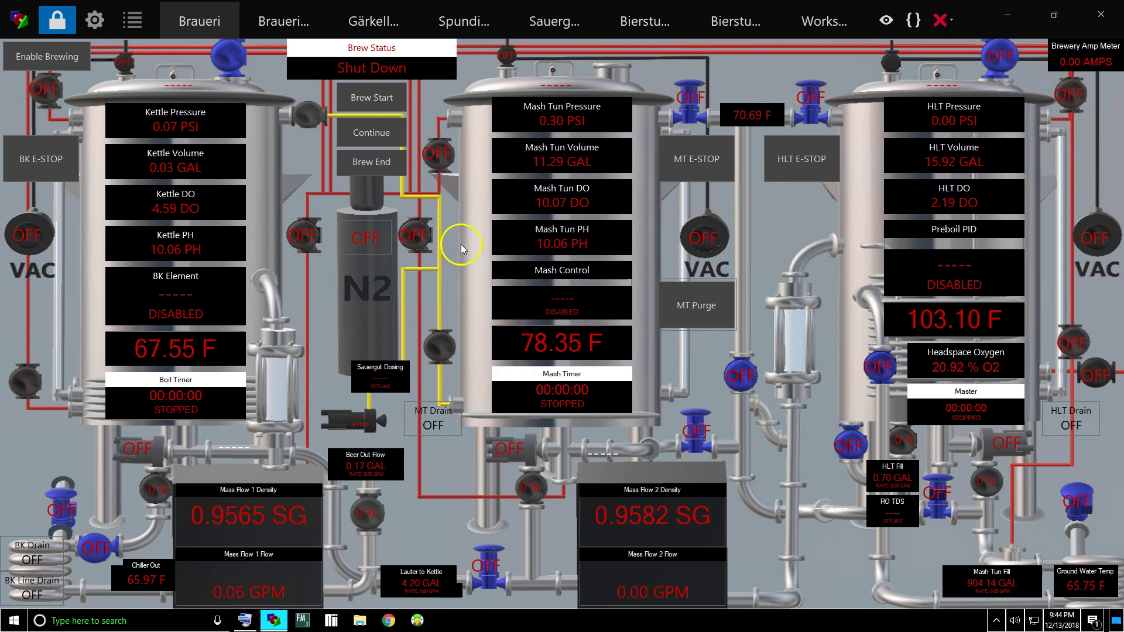
# Step: Switch back and forth between the brewing parameters page and the process diagram, ending on the diagram
pyautogui.click(276, 22)
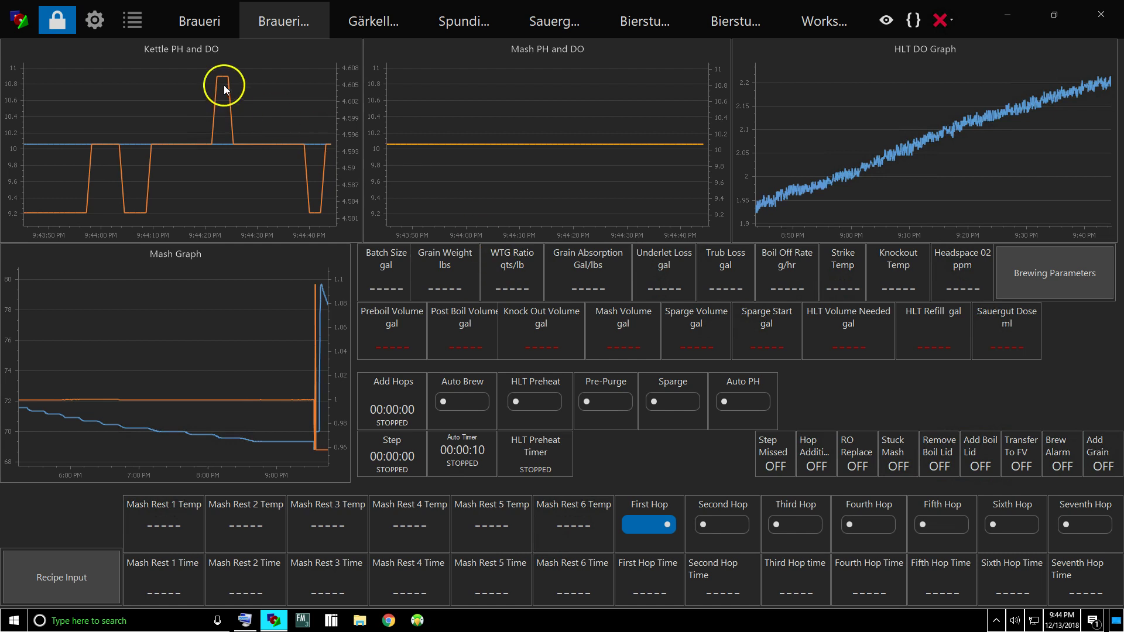
pyautogui.click(206, 26)
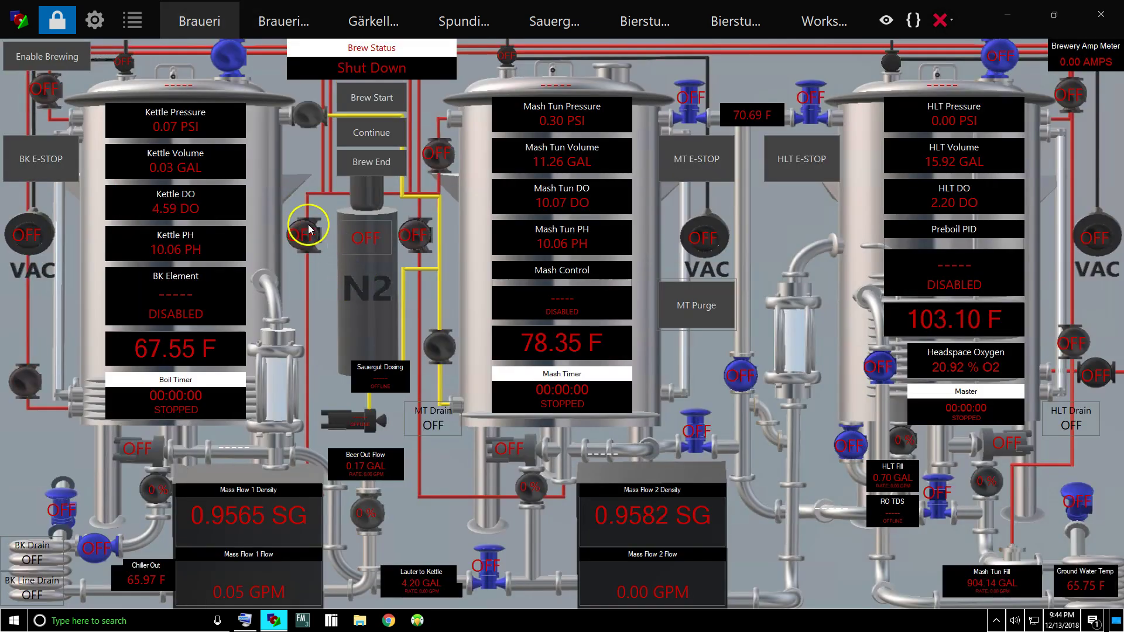
pyautogui.click(282, 26)
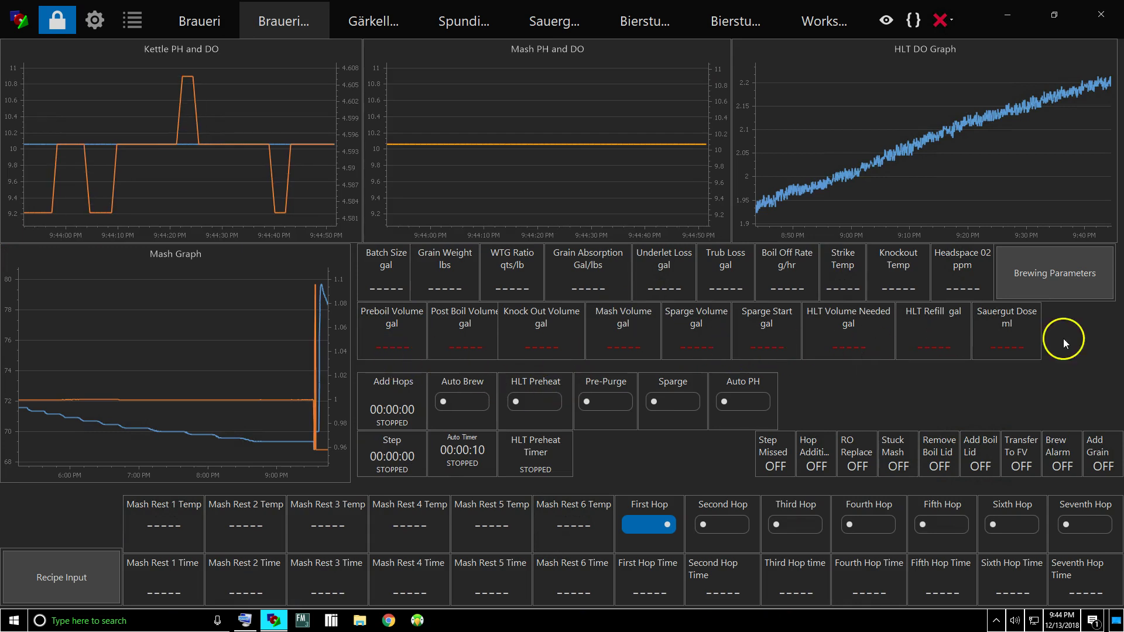
pyautogui.click(209, 33)
pyautogui.click(275, 30)
pyautogui.click(217, 33)
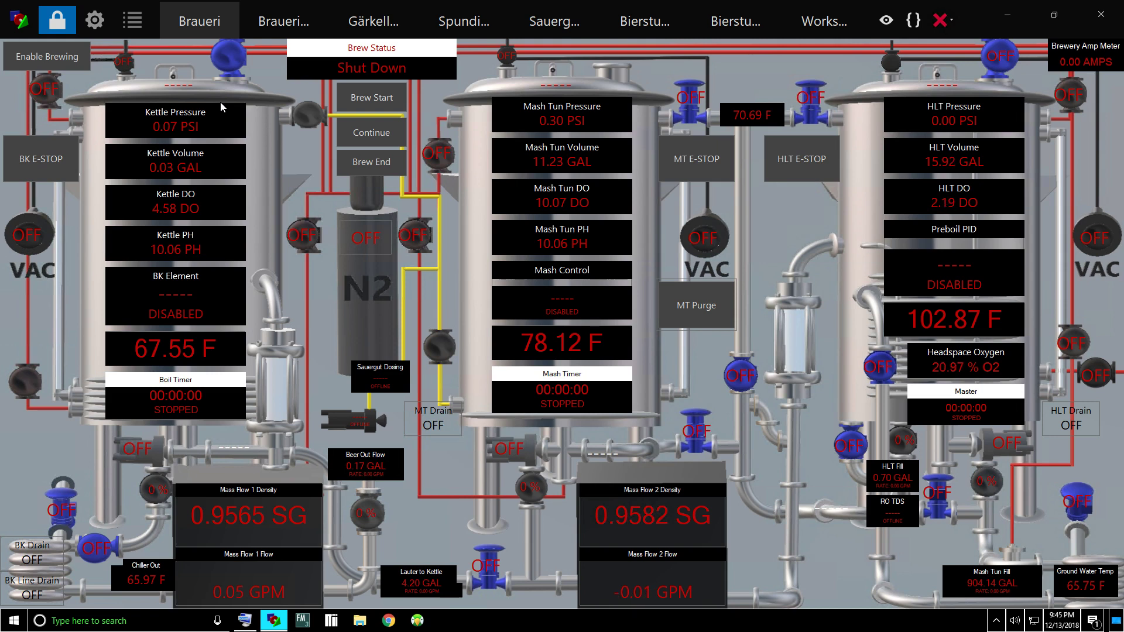
# Step: Enable brewing, then press Brew Start until the status advances from Ready To Brew to Input Recipe Parameters
pyautogui.click(40, 56)
pyautogui.click(350, 80)
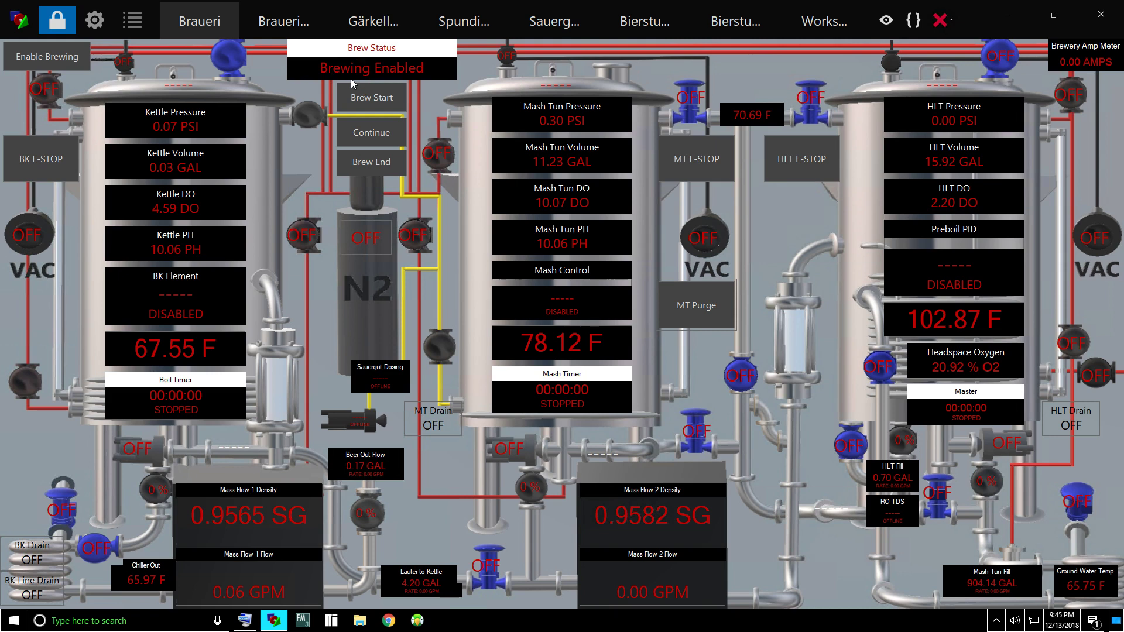
pyautogui.click(355, 99)
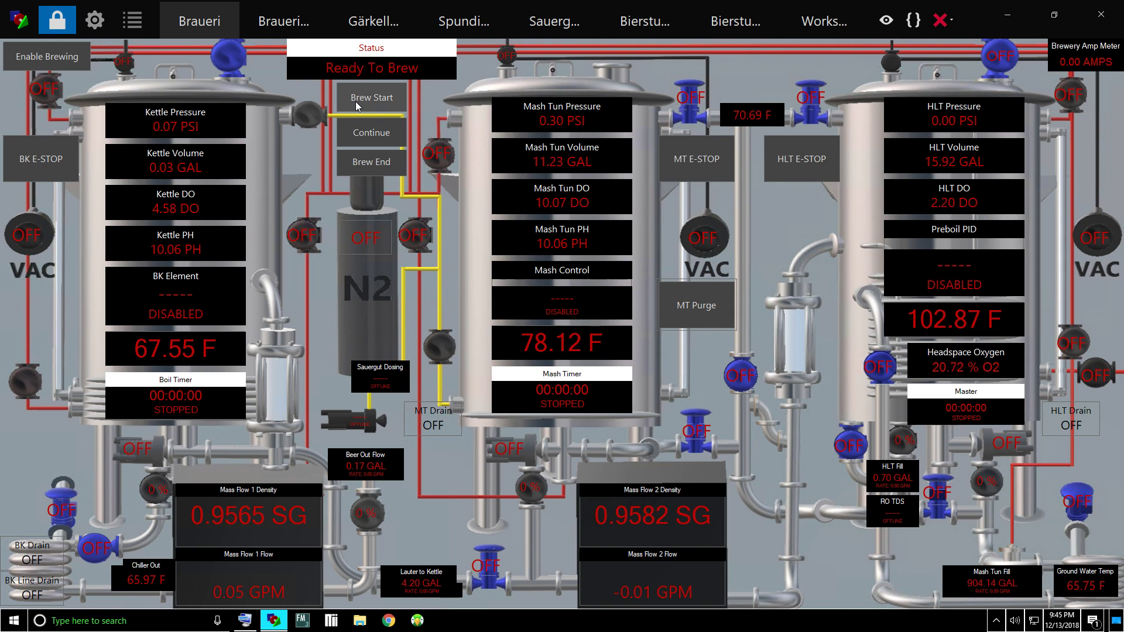
pyautogui.click(366, 97)
pyautogui.click(323, 72)
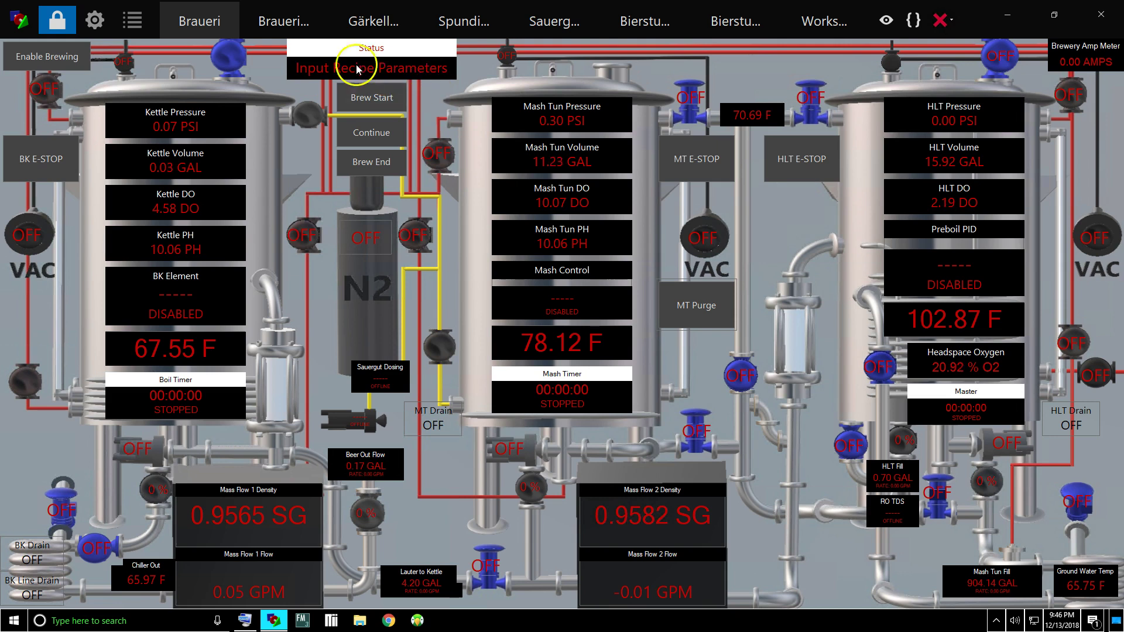
# Step: On the brewing parameters page, set Batch Size to 5.5 gal and Grain Weight to 13.5 lbs
pyautogui.click(299, 32)
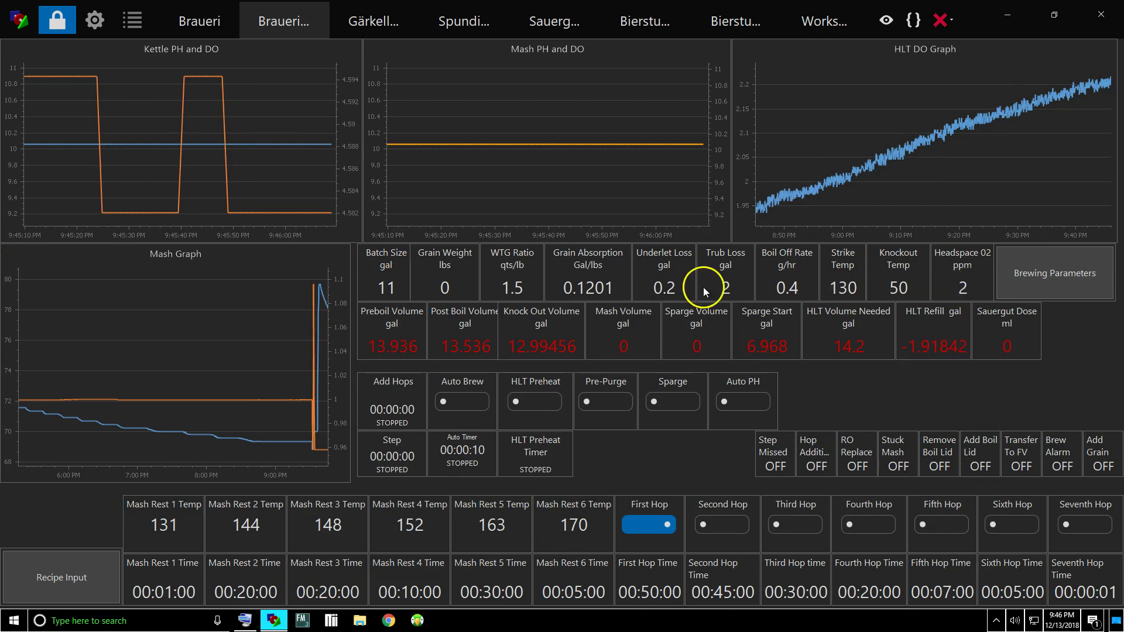
pyautogui.click(392, 287)
pyautogui.write('5.5')
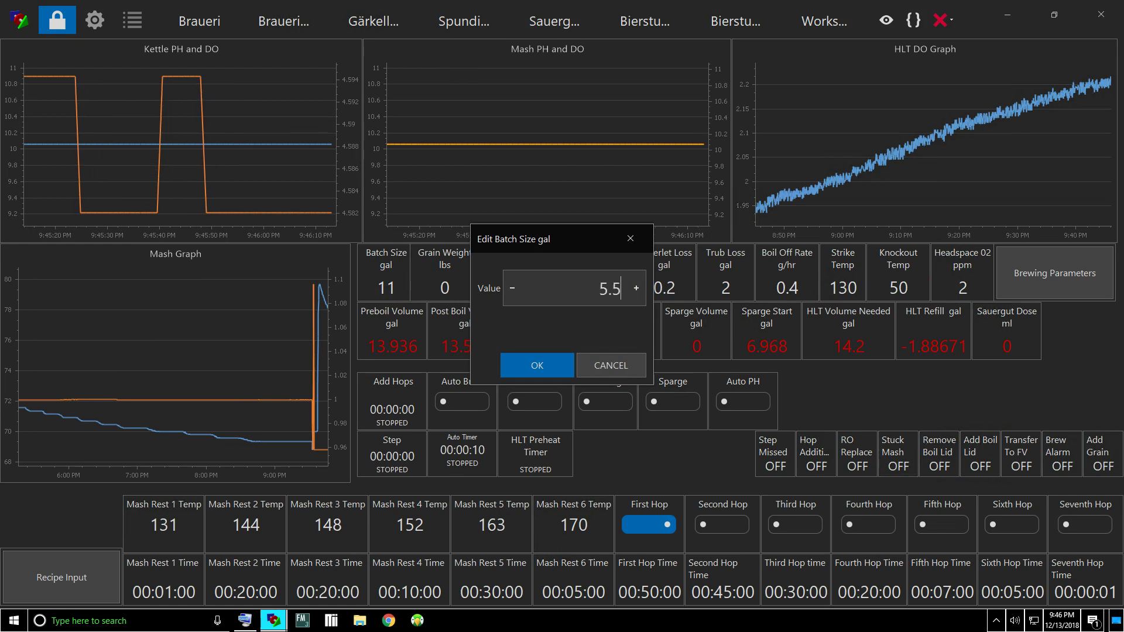
pyautogui.press('Return')
pyautogui.click(440, 298)
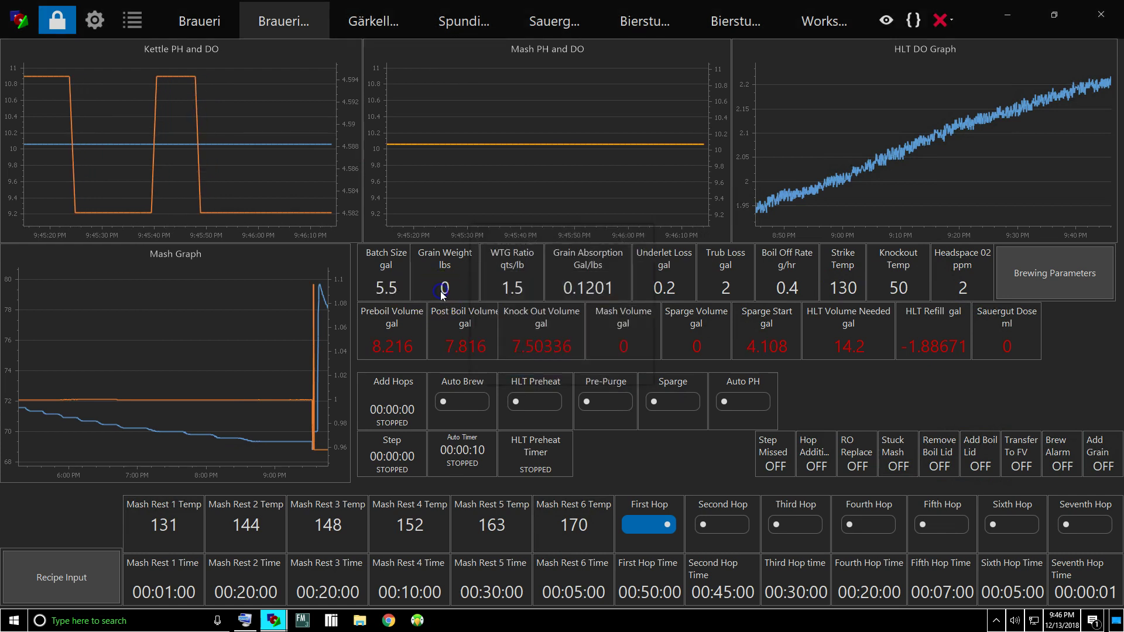
pyautogui.write('13.')
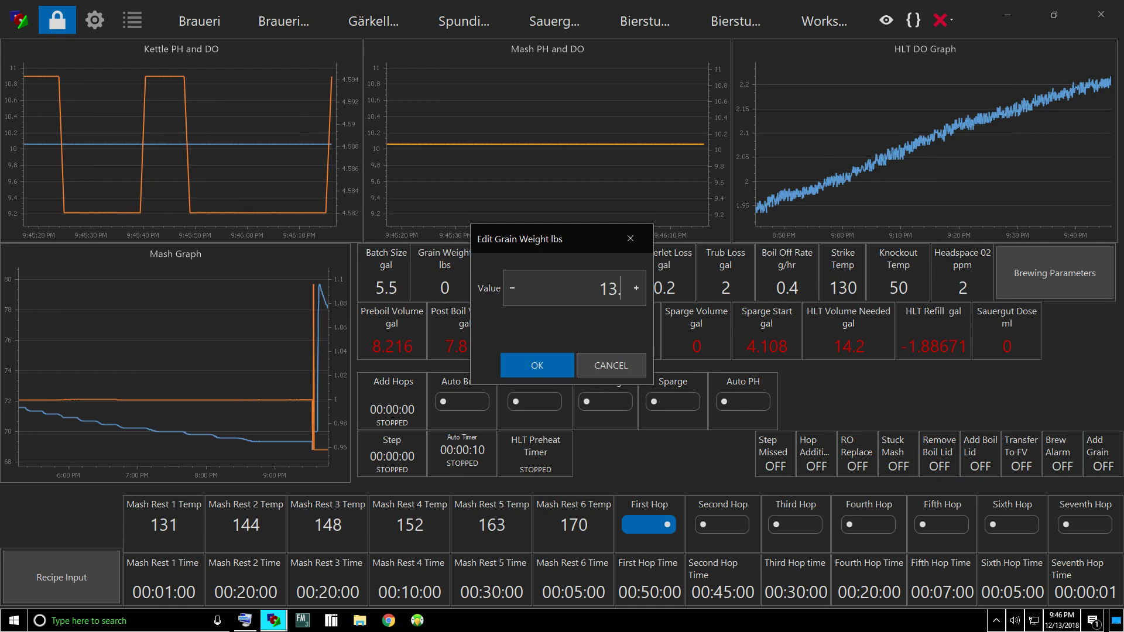
pyautogui.write('5')
pyautogui.press('Return')
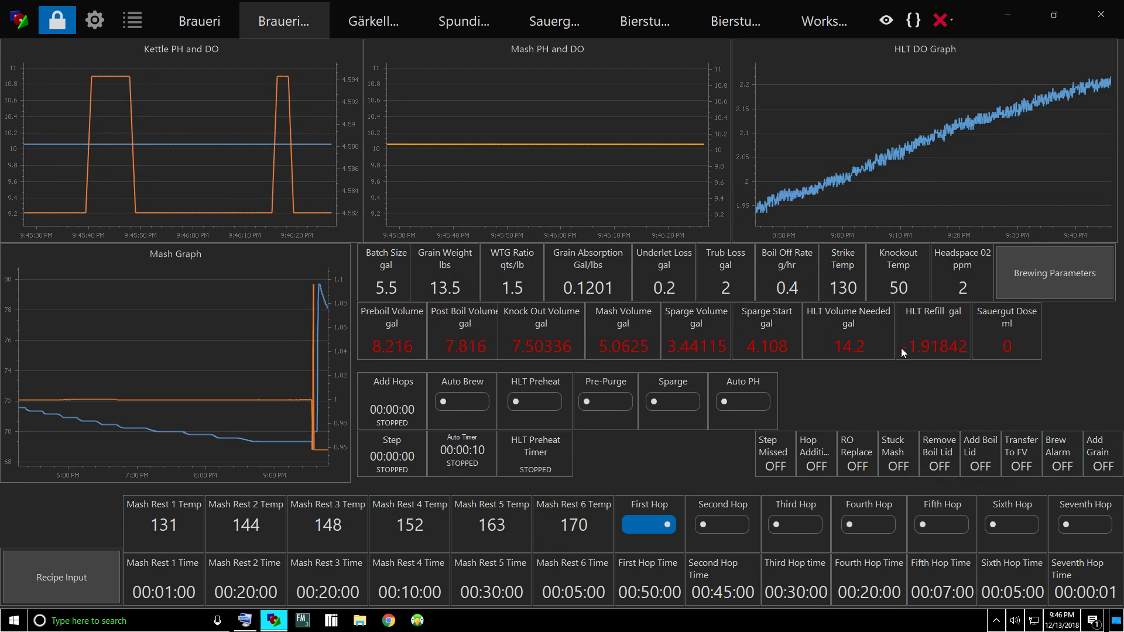
# Step: Go back to the process diagram, then reopen the brewing parameters page to review the calculated volume tiles
pyautogui.click(198, 20)
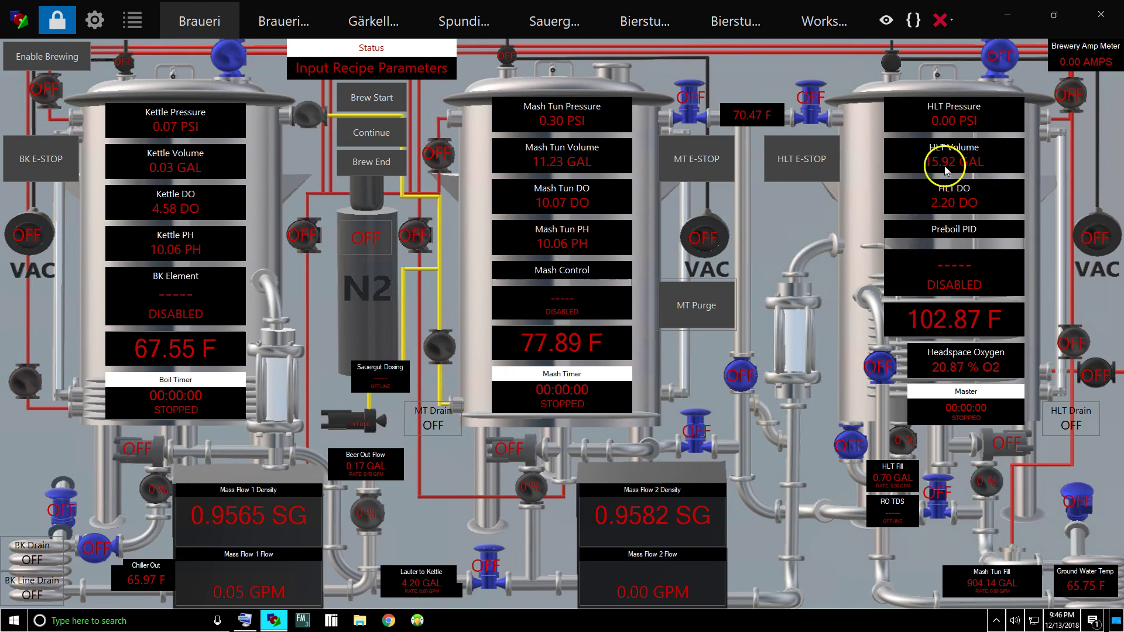
pyautogui.click(279, 28)
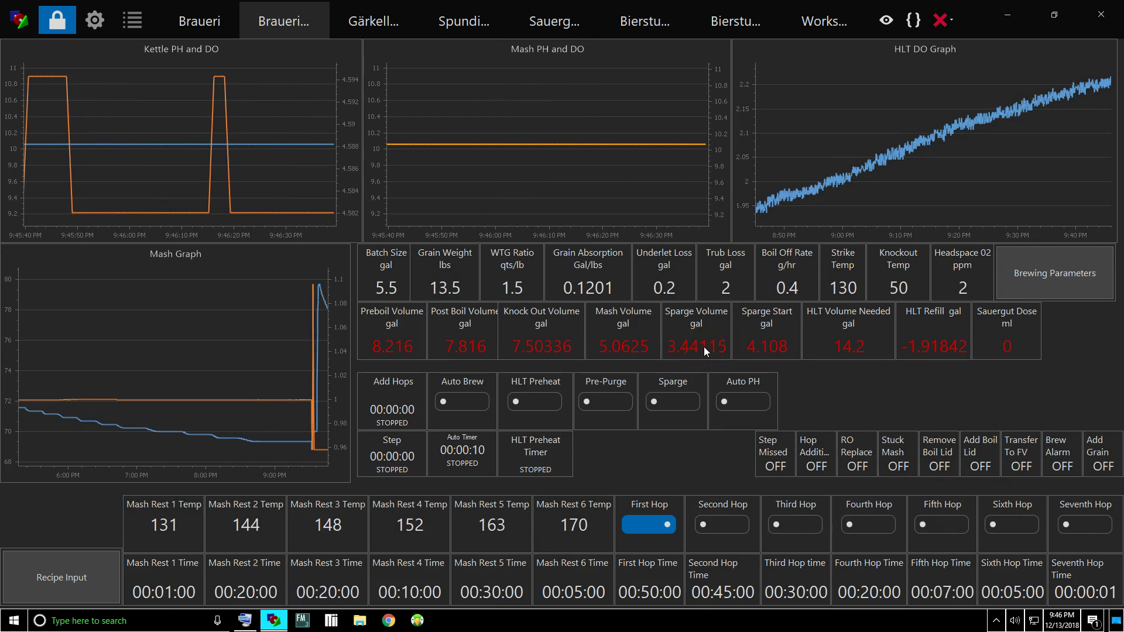
pyautogui.click(777, 335)
pyautogui.click(838, 319)
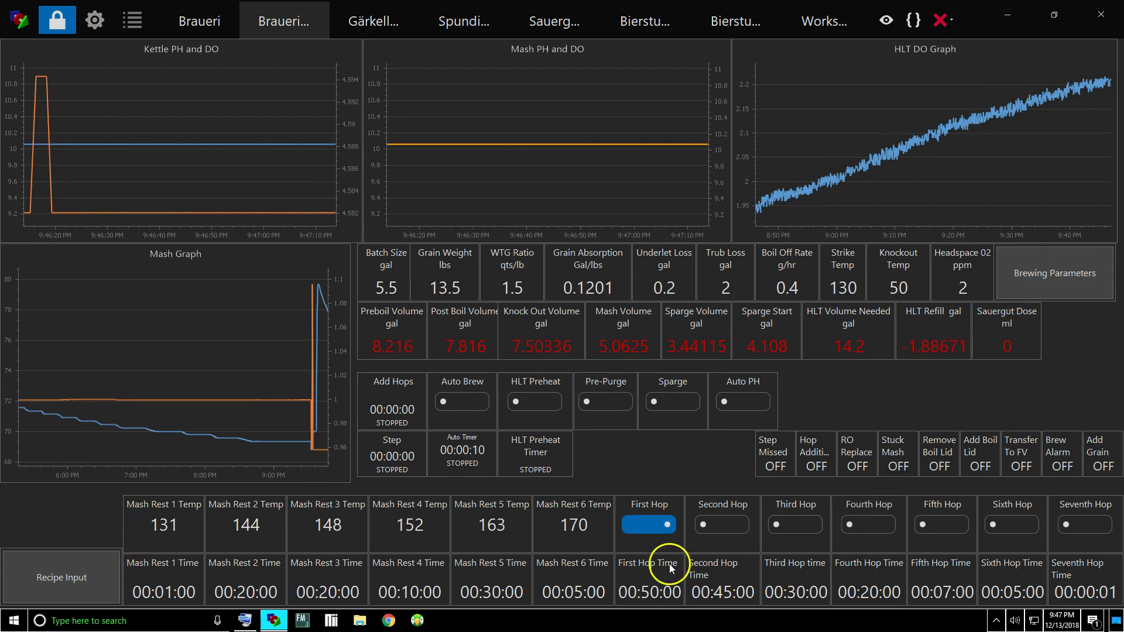
pyautogui.click(1047, 267)
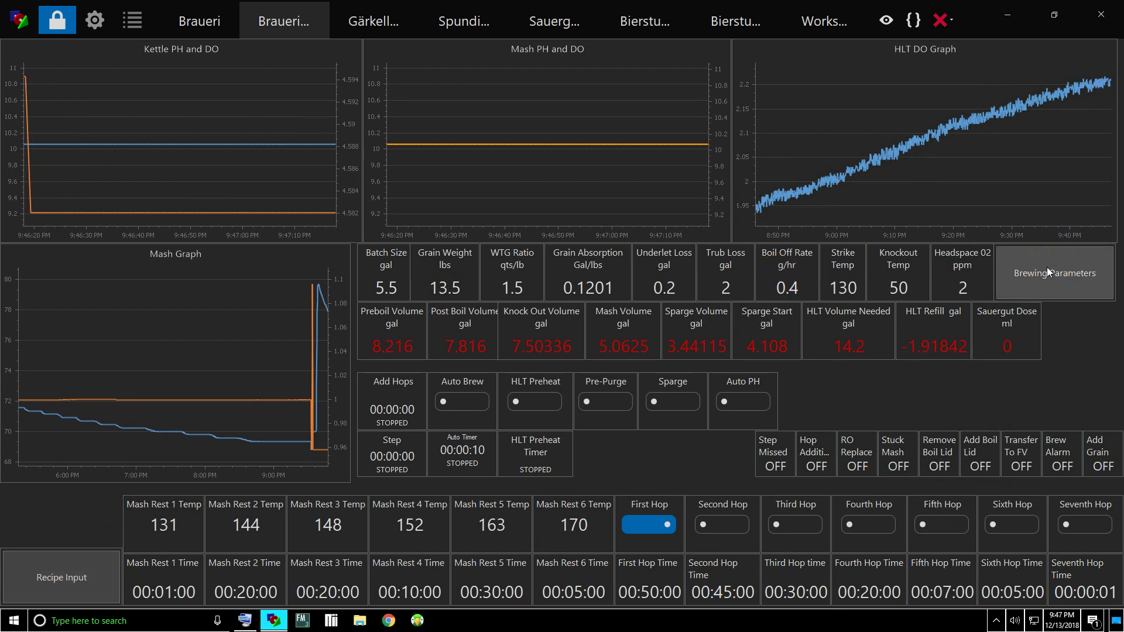
pyautogui.click(418, 282)
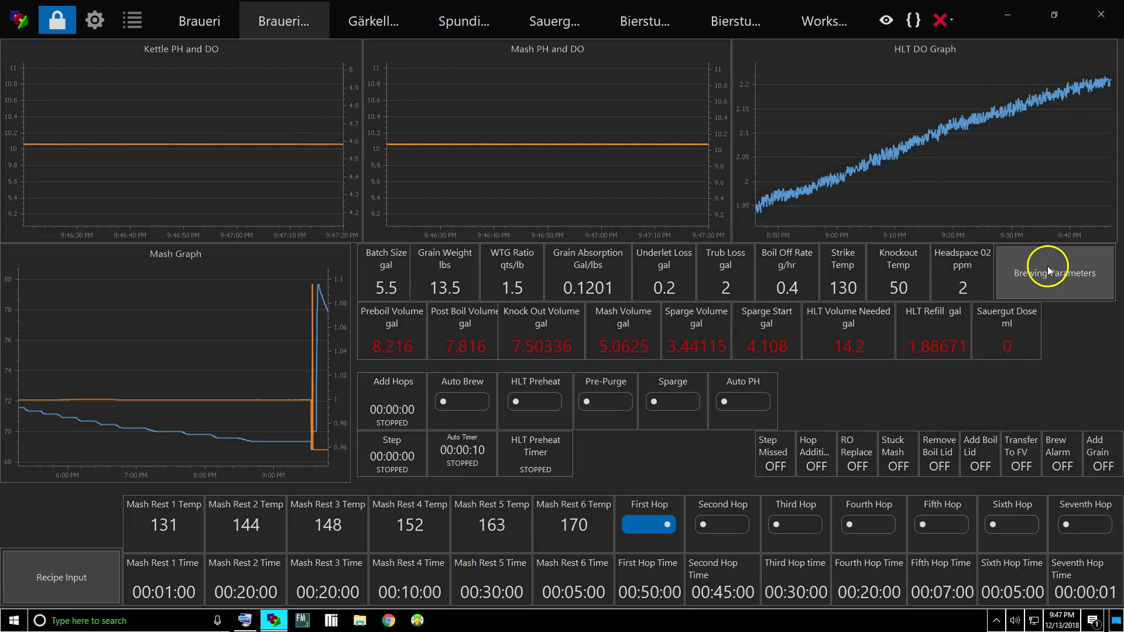
pyautogui.moveTo(744, 290)
pyautogui.mouseDown()
pyautogui.moveTo(703, 343)
pyautogui.moveTo(511, 376)
pyautogui.moveTo(543, 374)
pyautogui.moveTo(358, 476)
pyautogui.mouseUp()
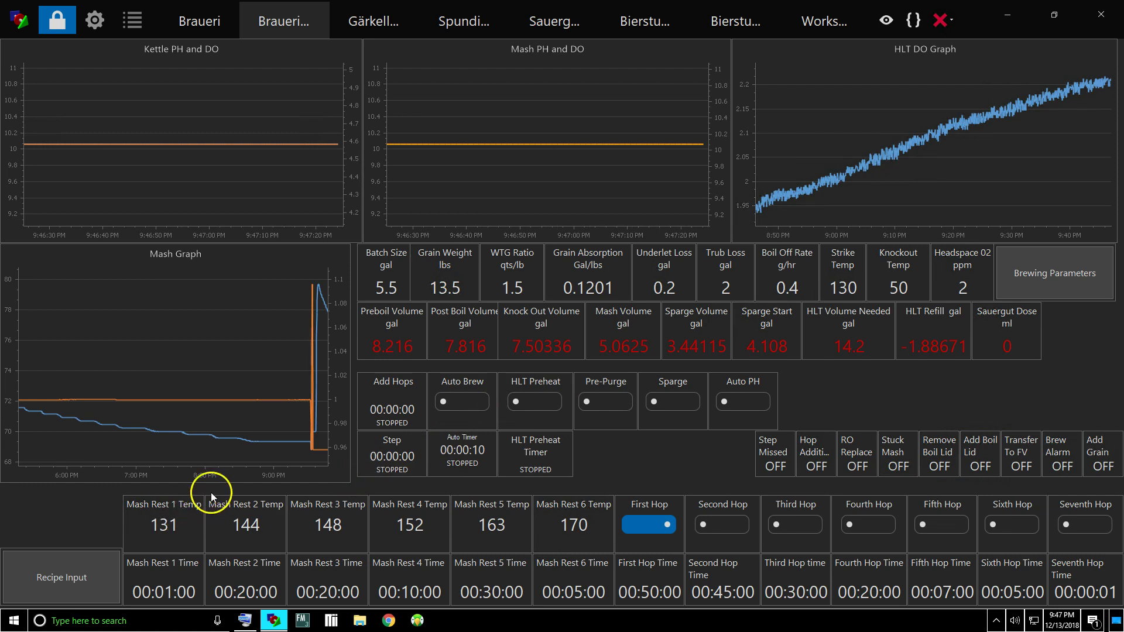
pyautogui.click(384, 283)
pyautogui.write('5.5')
pyautogui.press('Return')
pyautogui.moveTo(486, 290)
pyautogui.mouseDown()
pyautogui.moveTo(452, 289)
pyautogui.moveTo(760, 352)
pyautogui.moveTo(594, 338)
pyautogui.moveTo(680, 347)
pyautogui.mouseUp()
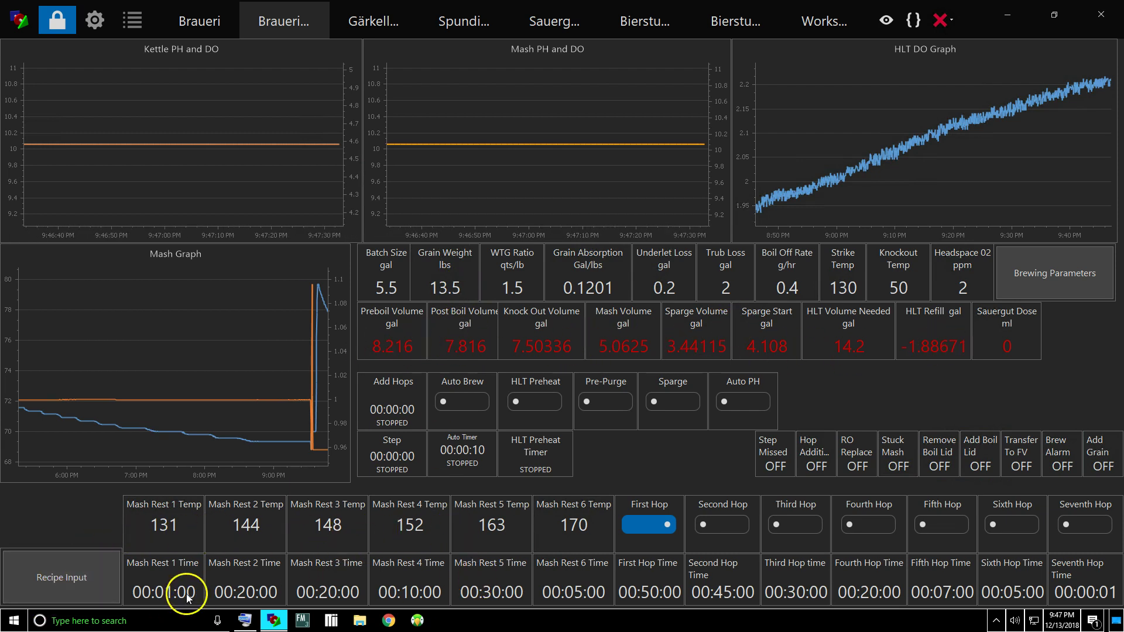
pyautogui.click(59, 571)
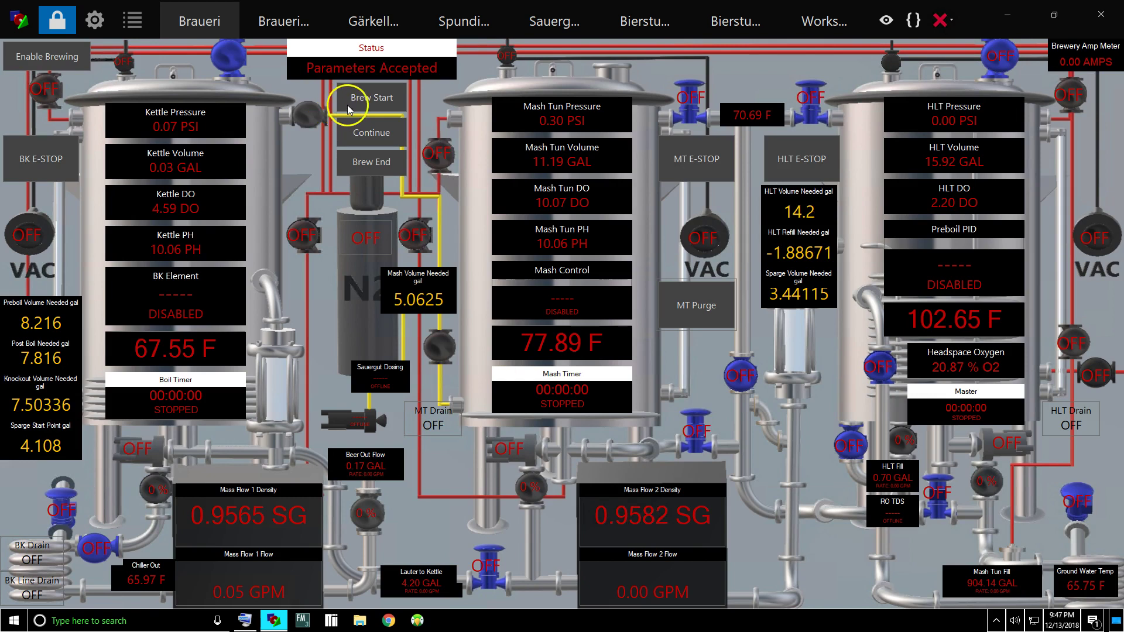
# Step: Accept the recipe parameters with Brew Start to begin Purging Lines, then check the parameters page and return
pyautogui.click(363, 87)
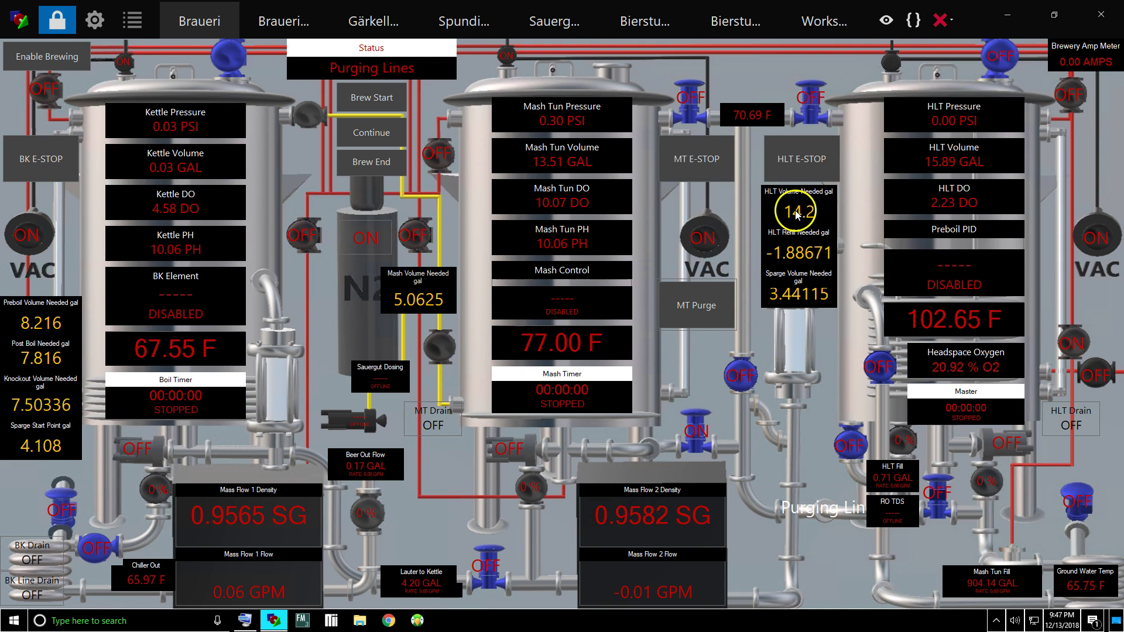
pyautogui.click(275, 20)
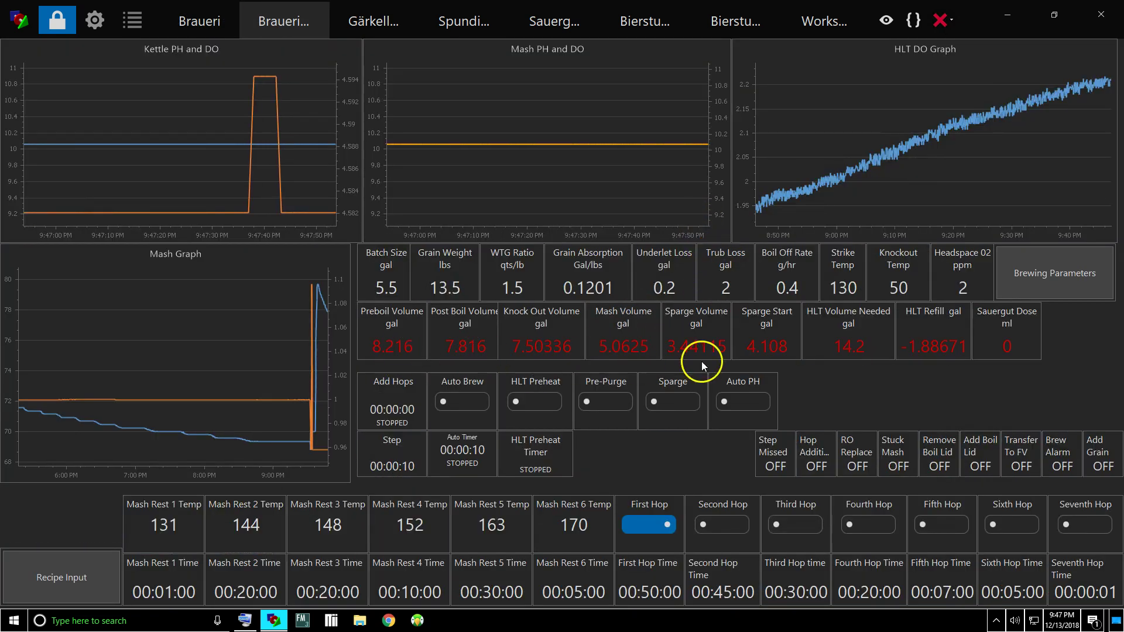
pyautogui.click(197, 19)
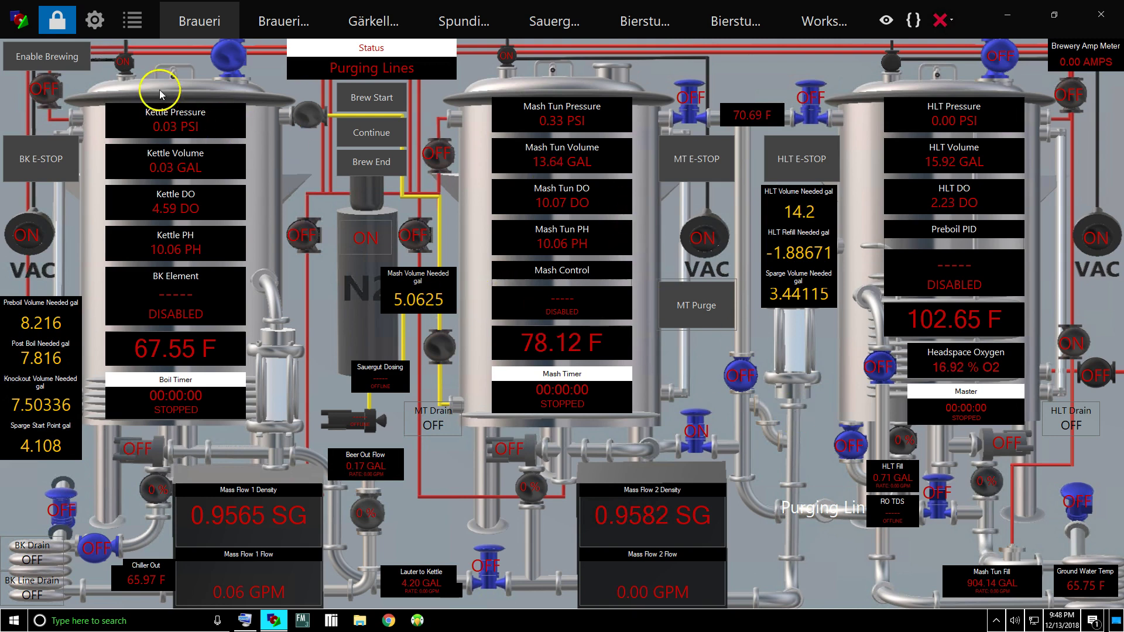
# Step: In the script editor, pause the Brew script and scroll down to the [shutdown] section
pyautogui.click(915, 20)
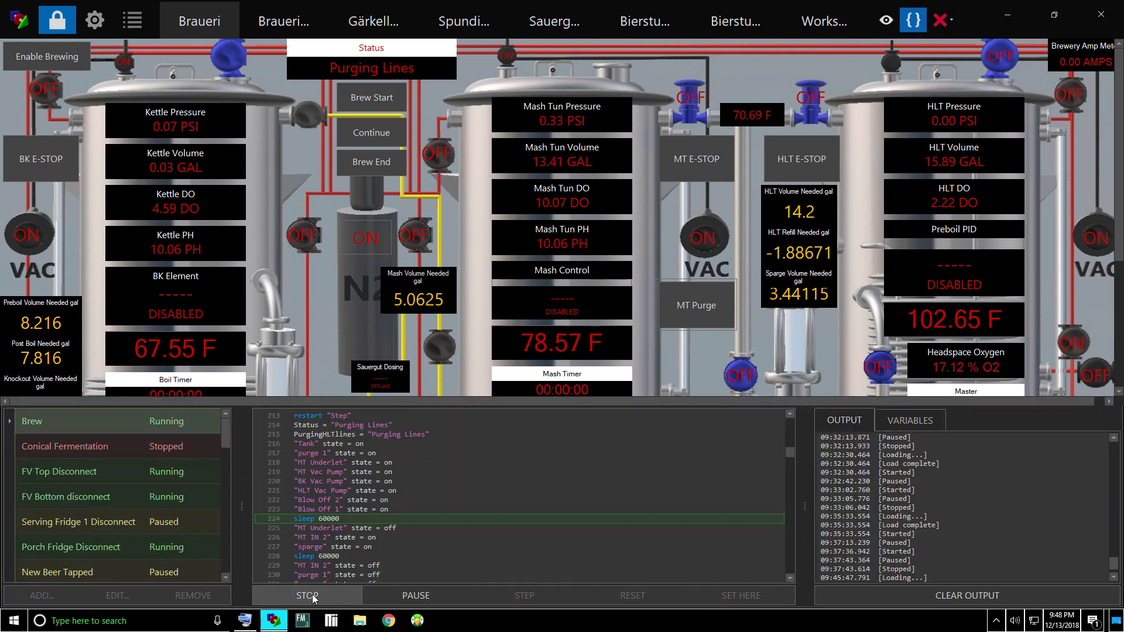
pyautogui.click(463, 589)
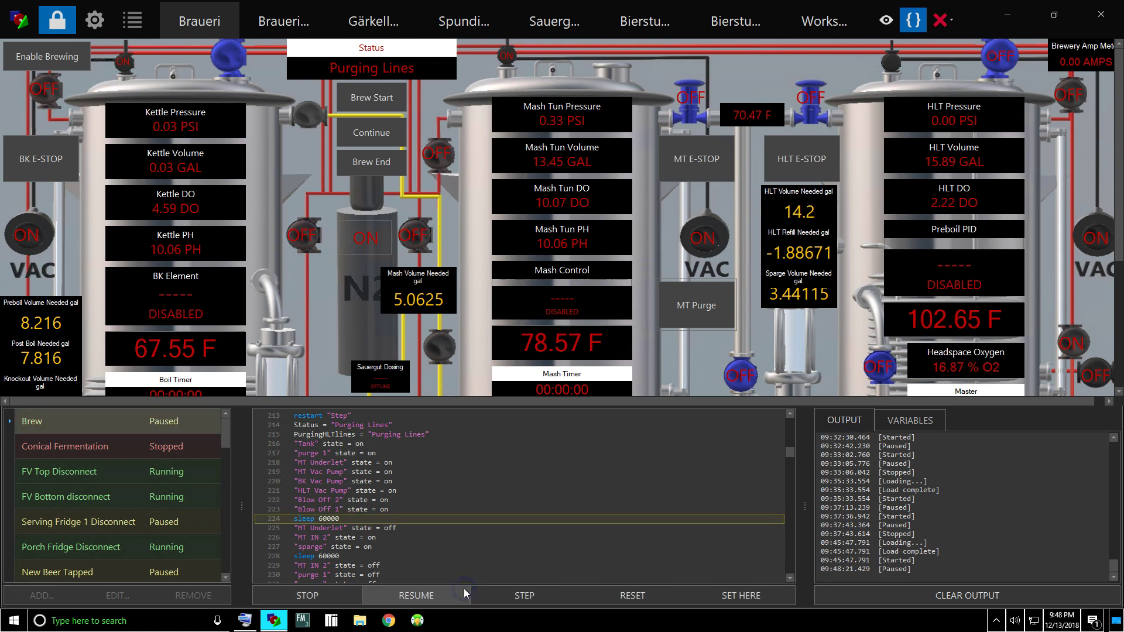
pyautogui.click(498, 573)
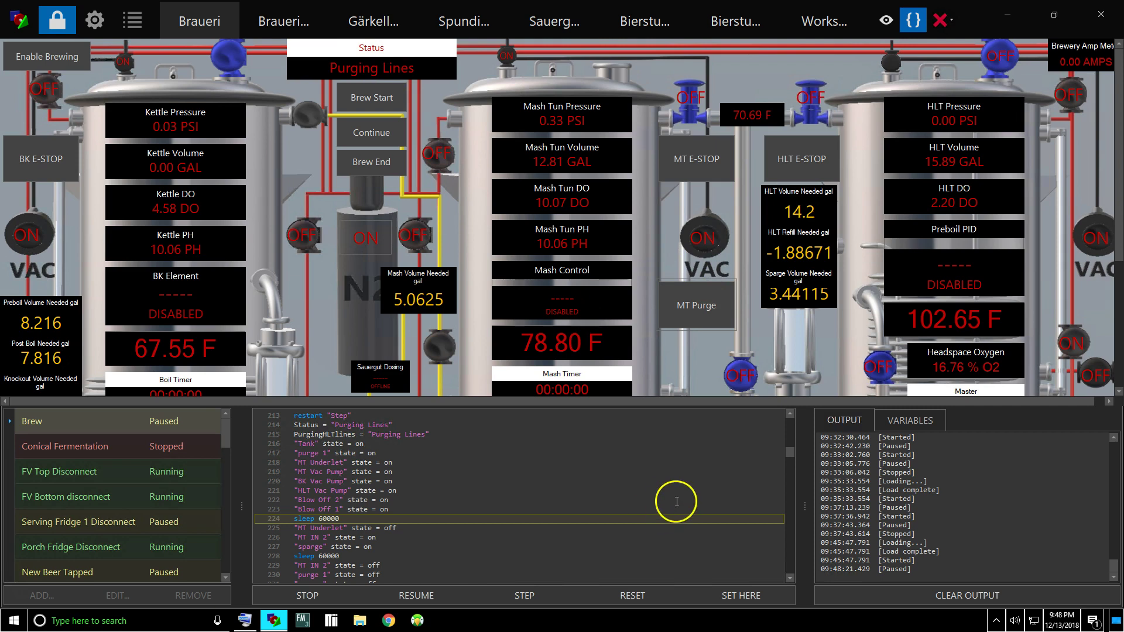
pyautogui.moveTo(792, 454); pyautogui.dragTo(787, 564)
pyautogui.scroll(-15, 594, 525)
# Step: Move script execution to the [shutdown] section at line 1051 and resume the Brew script
pyautogui.click(348, 482)
pyautogui.click(771, 604)
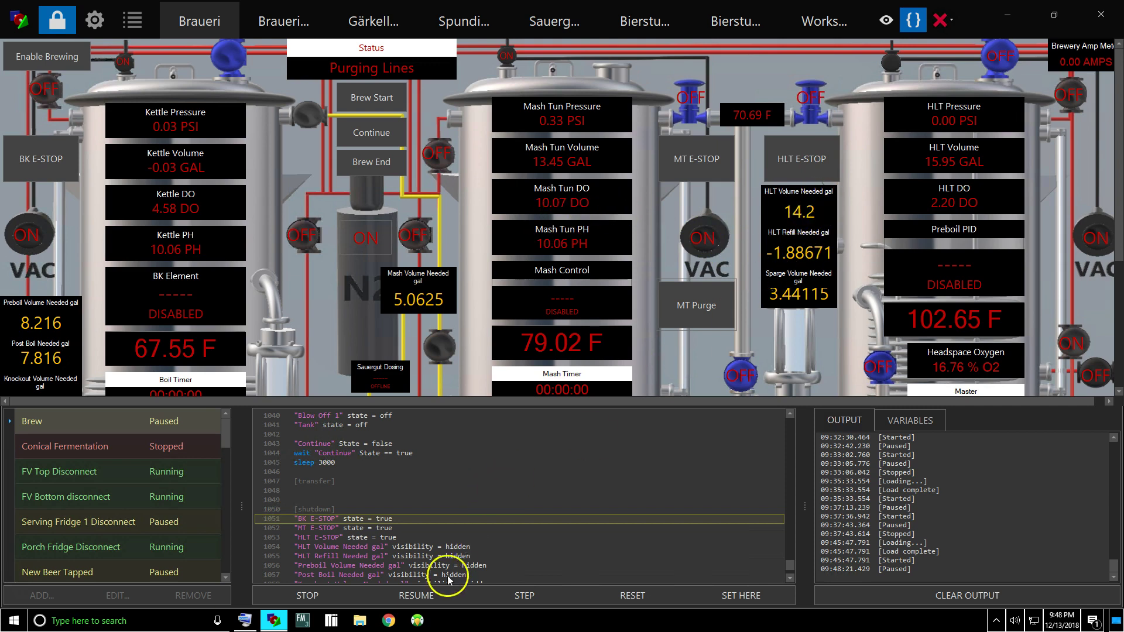
pyautogui.click(406, 596)
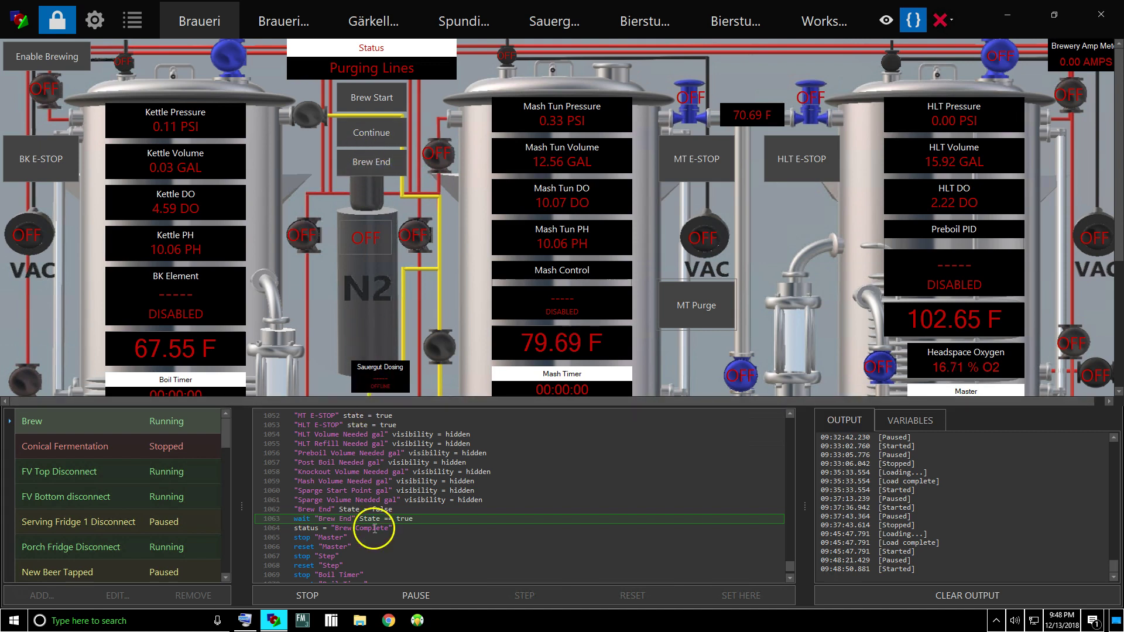
# Step: Close the script editor and end the brew so the status reads Shut Down
pyautogui.click(913, 21)
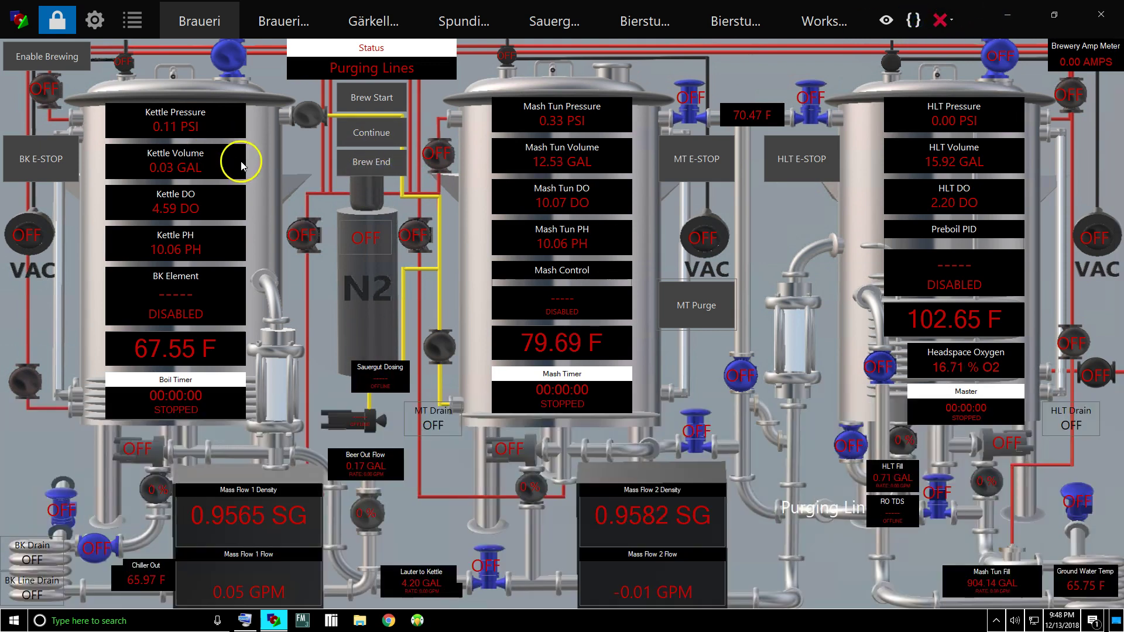
pyautogui.click(369, 163)
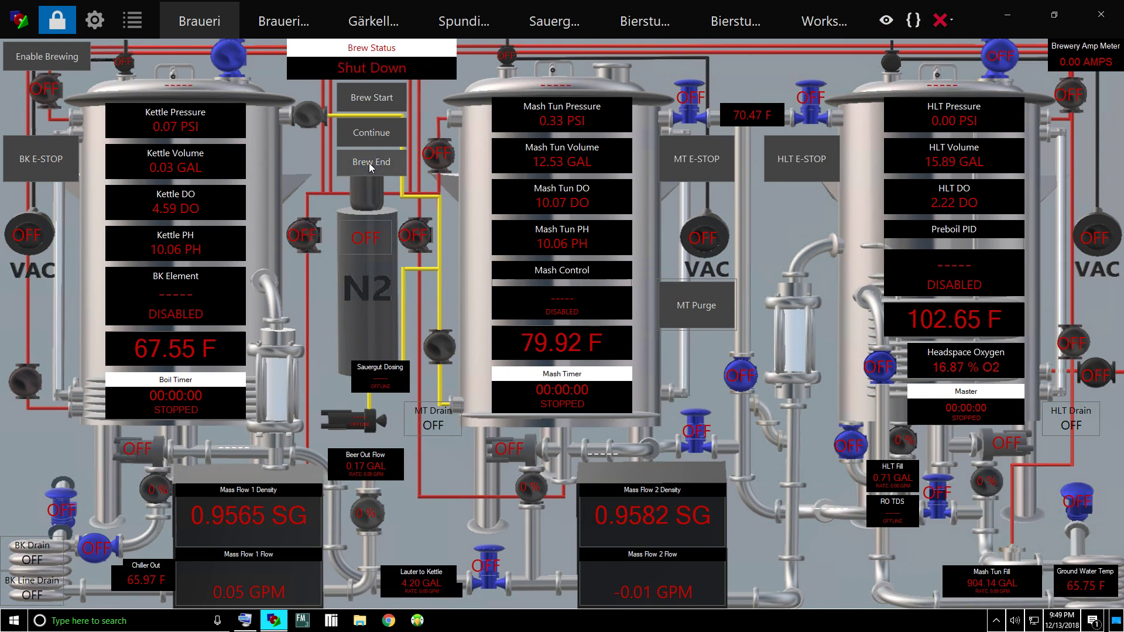